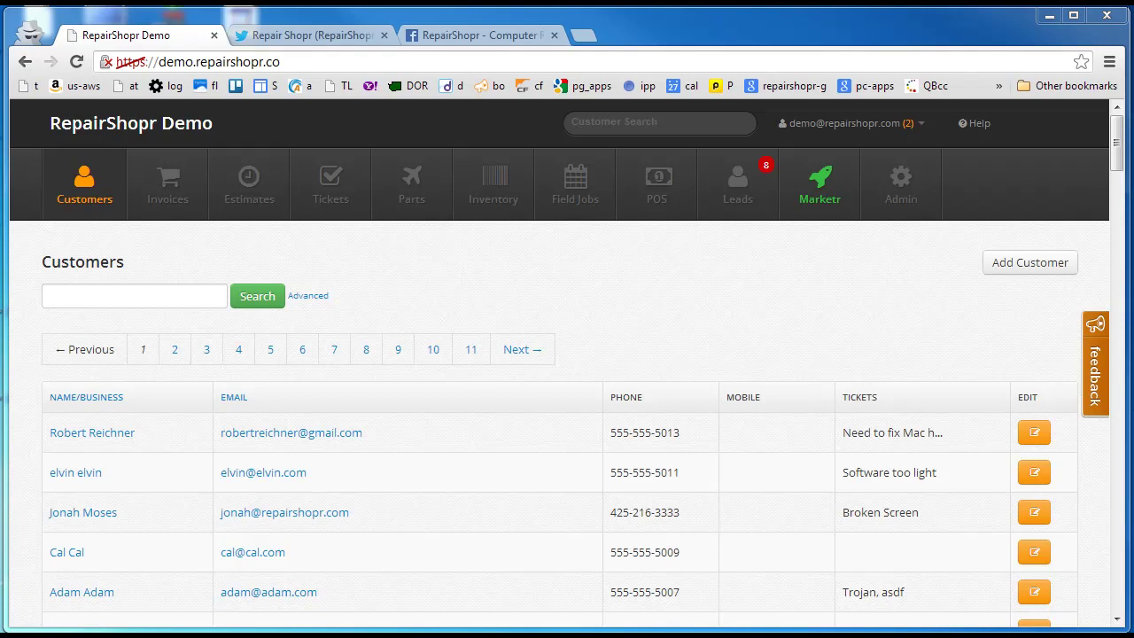
Open the Marketr page and scroll down to its Templates Gallery.
left_click(820, 202)
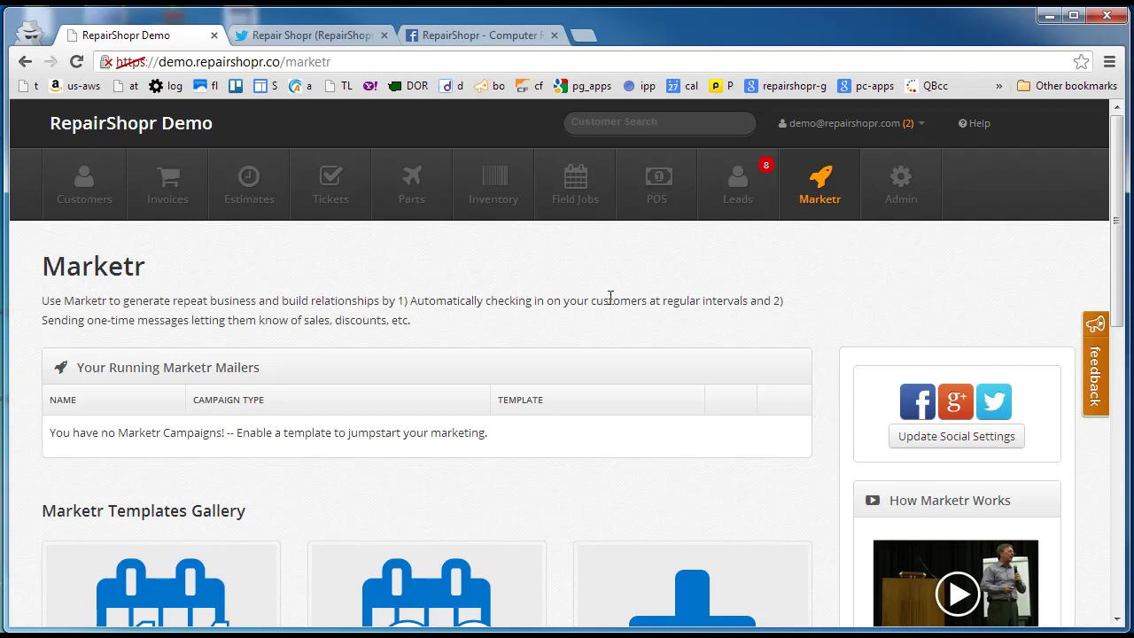
scroll(613, 314, "down", 2)
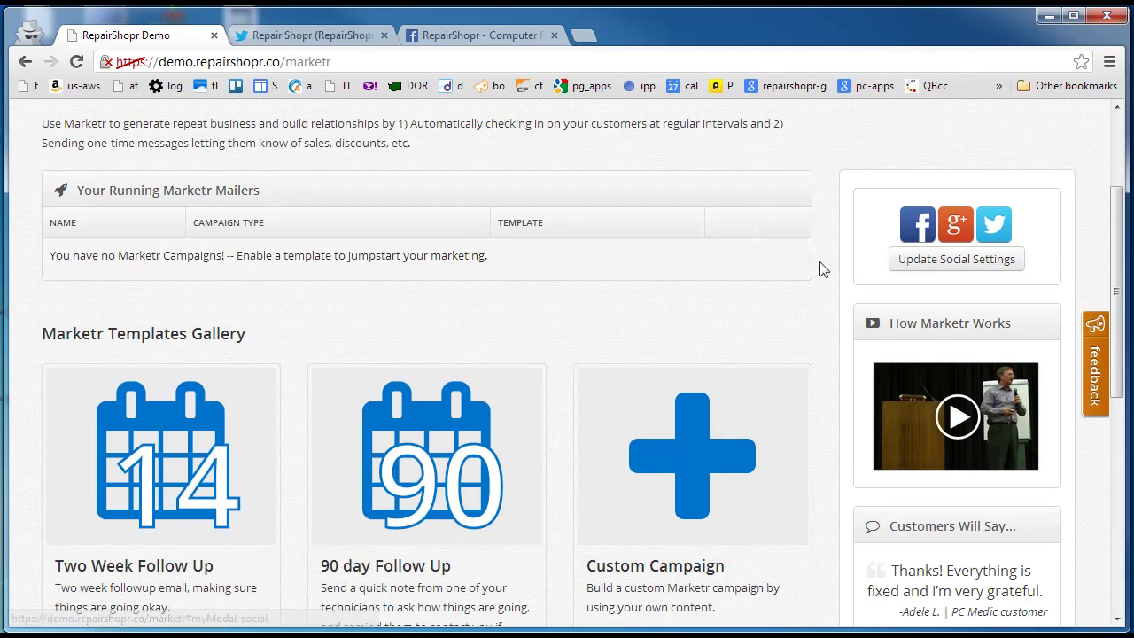
In the social settings, enter repairshopr as the Twitter username.
left_click(951, 267)
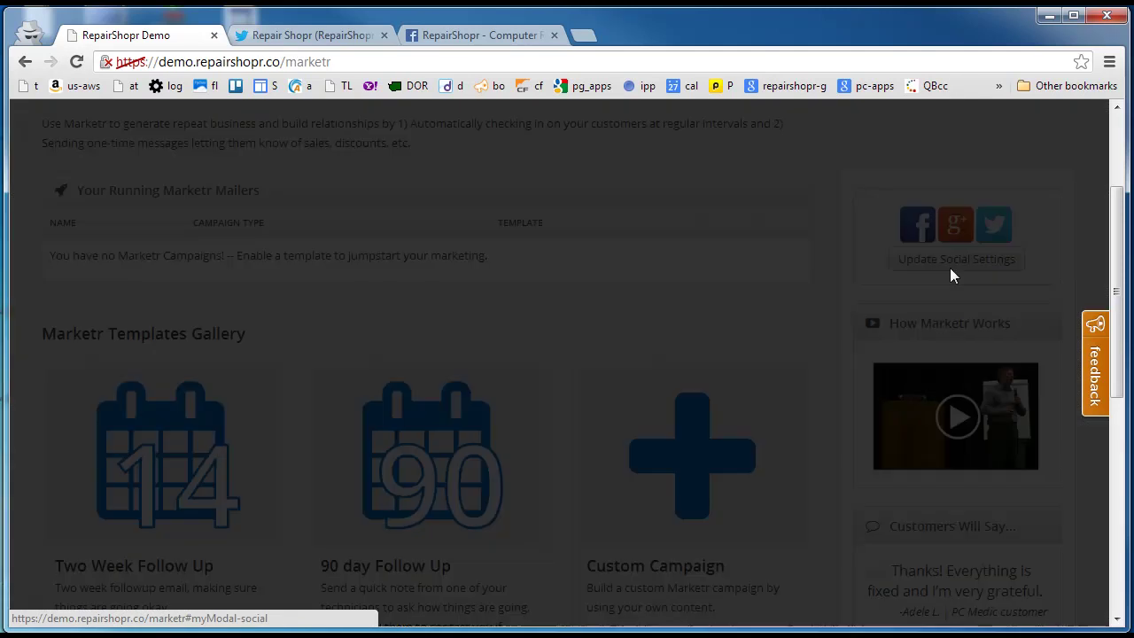
left_click(409, 349)
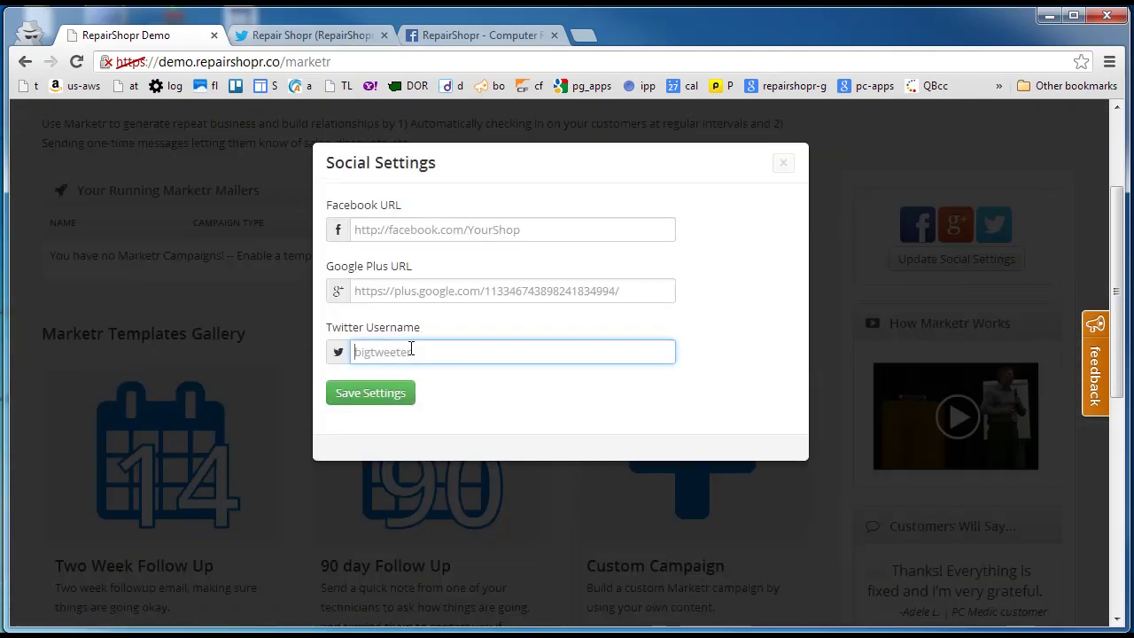
type("rad")
key("BackSpace")
key("BackSpace")
type("epairshopr")
Copy the shop's Facebook page address into Facebook URL and save the settings.
left_click(455, 37)
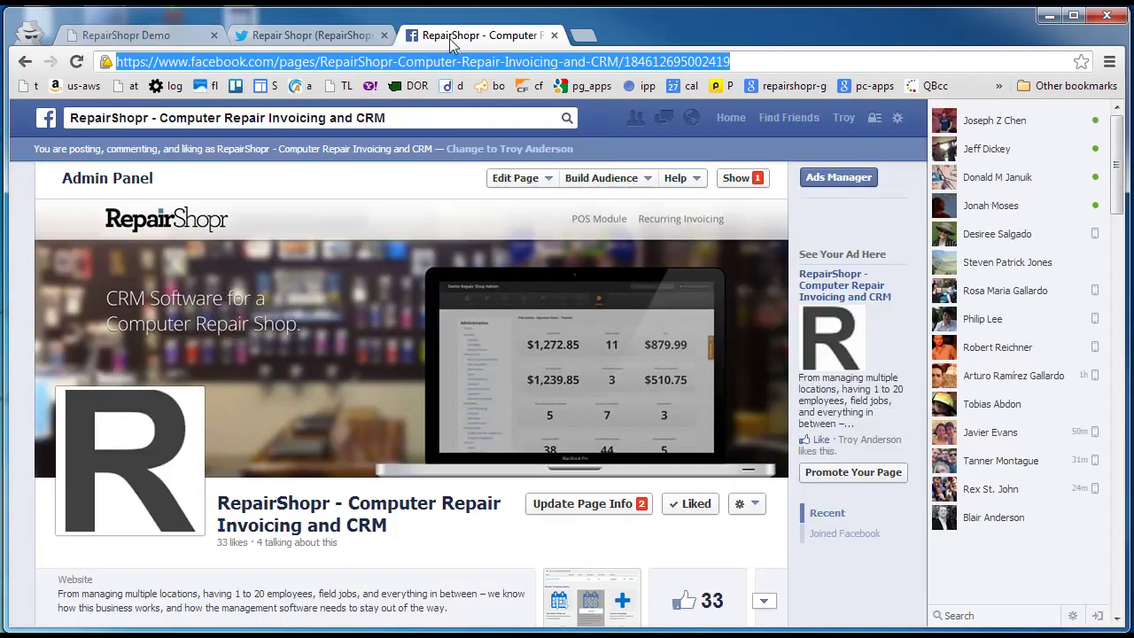
key("ctrl+c")
left_click(159, 35)
left_click(451, 231)
key("ctrl+v")
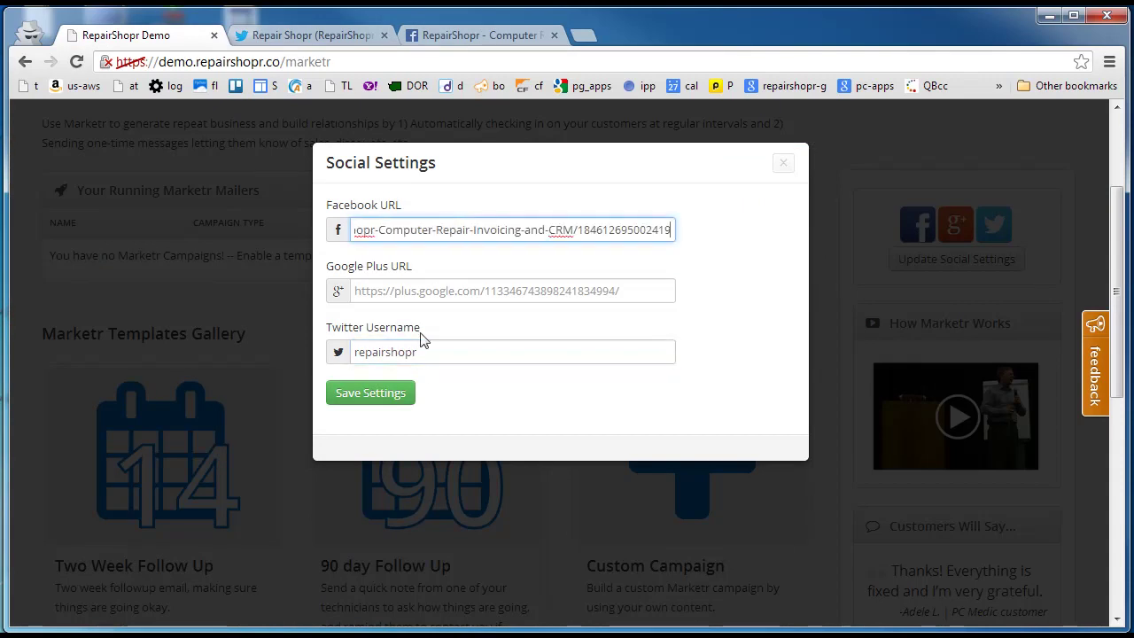
left_click(370, 393)
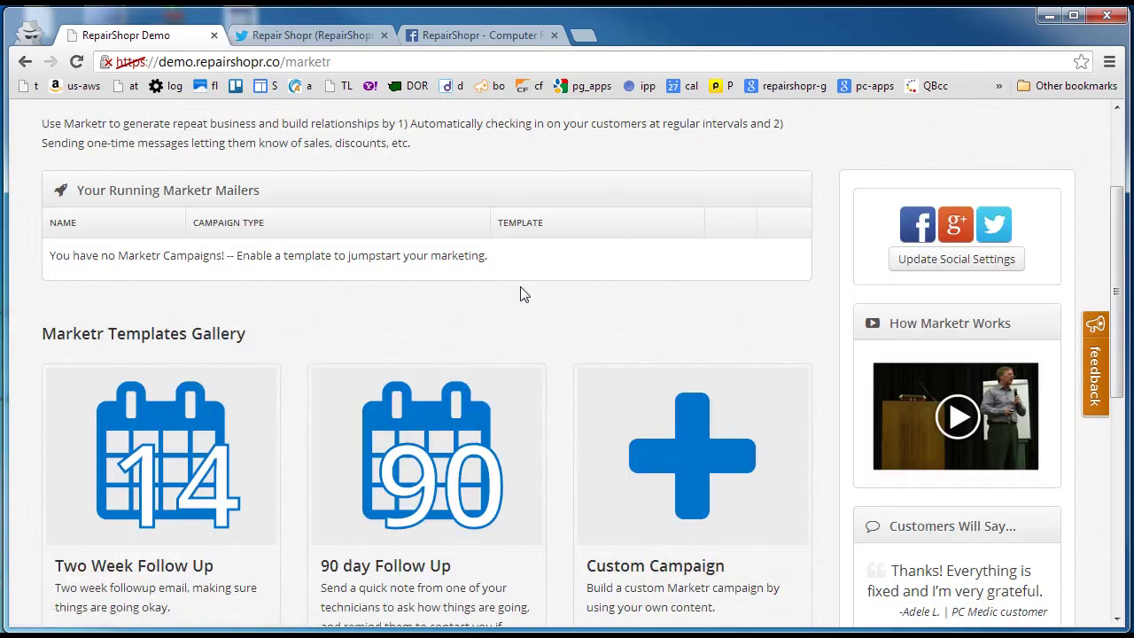
Scroll to the Templates Gallery with the two-week, 90-day and custom templates.
scroll(491, 322, "down", 1)
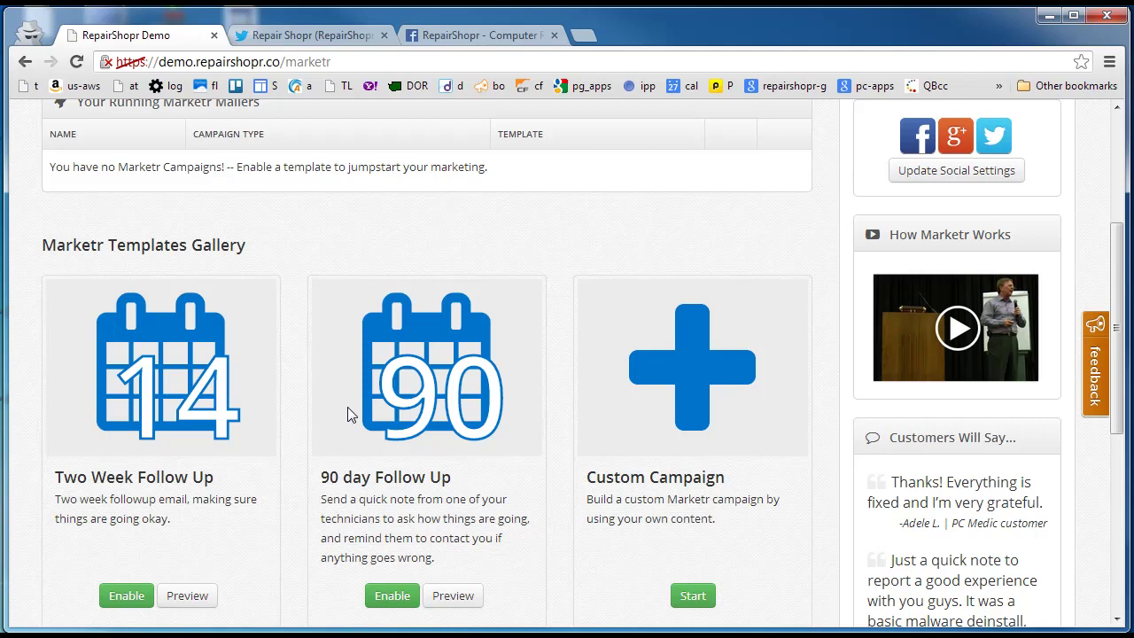
scroll(482, 413, "up", 3)
scroll(502, 417, "down", 2)
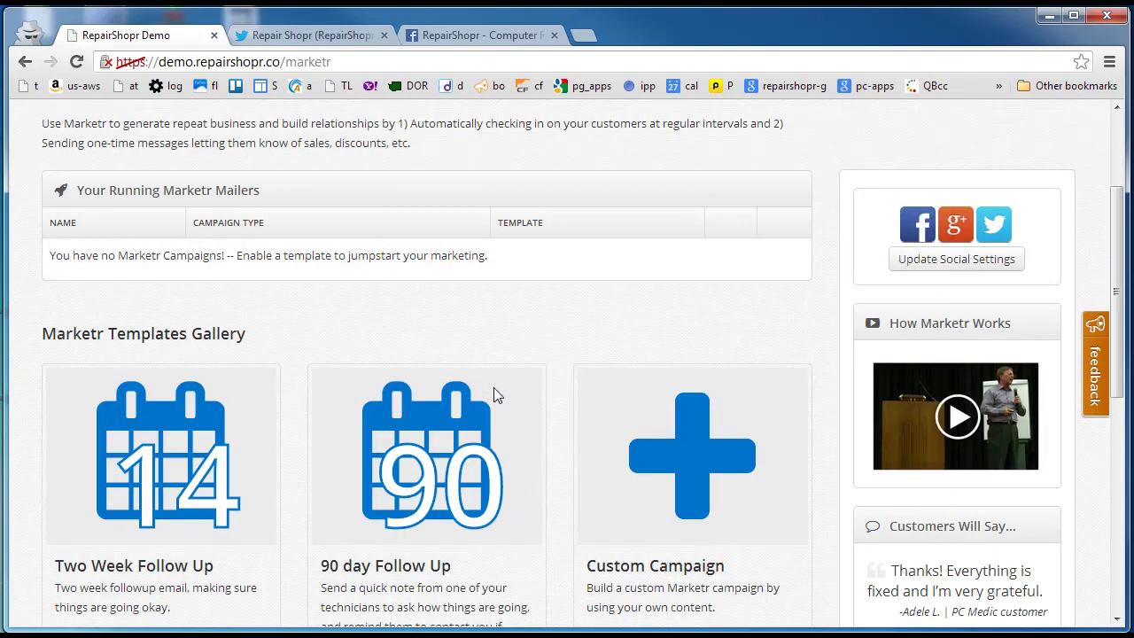
scroll(496, 390, "down", 1)
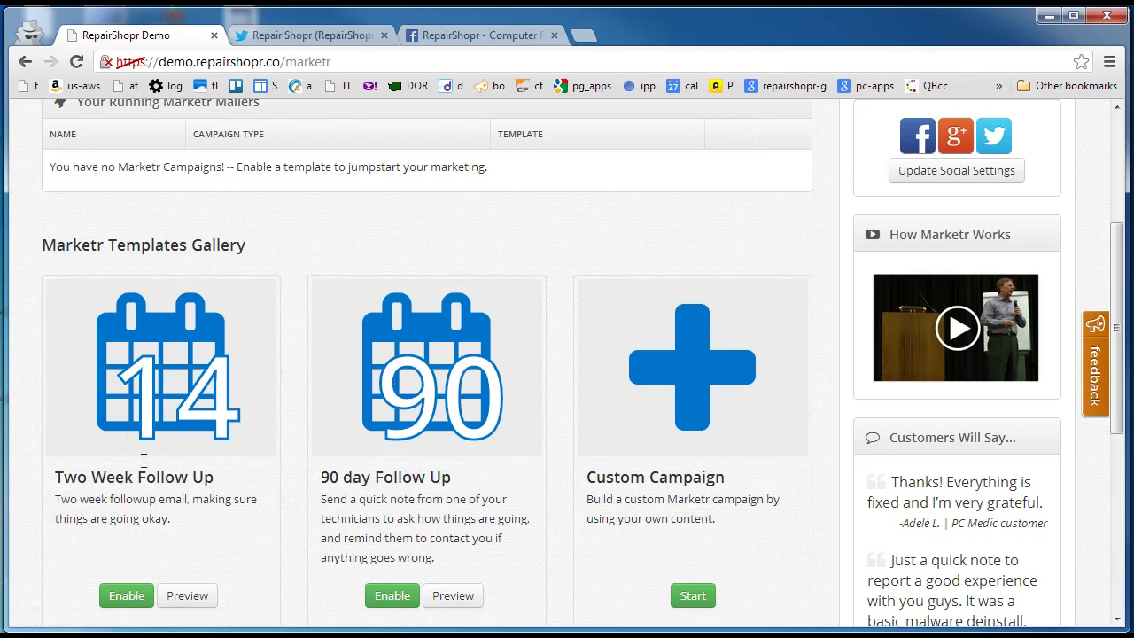
Preview the Two Week Follow Up email, read it, then close the preview.
left_click(189, 597)
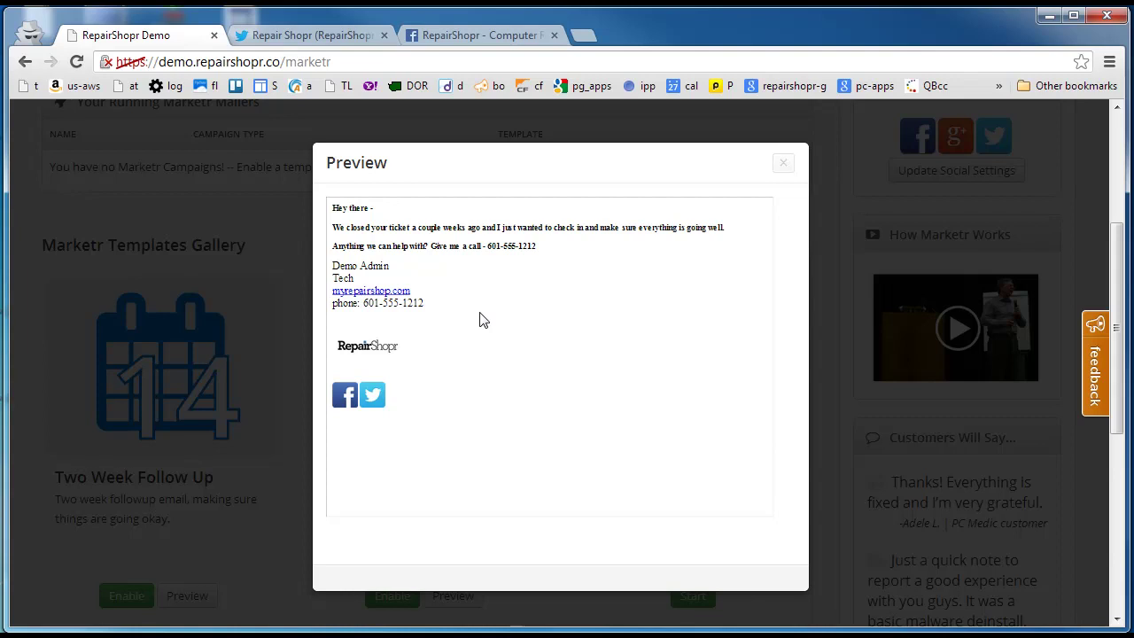
left_click(785, 166)
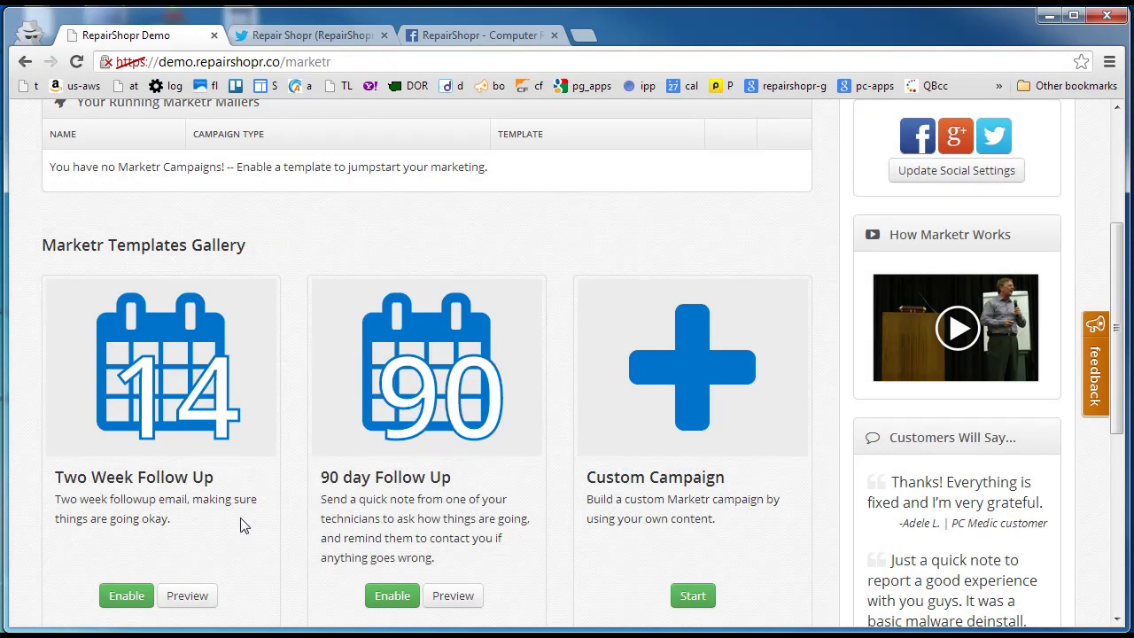
left_click(453, 596)
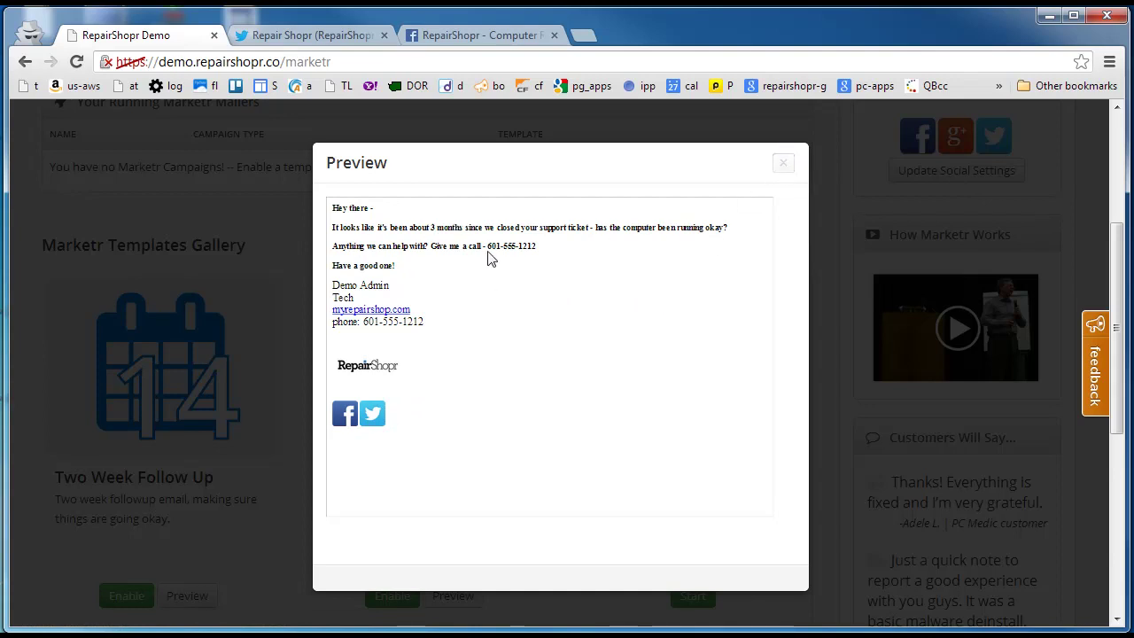
left_click(780, 166)
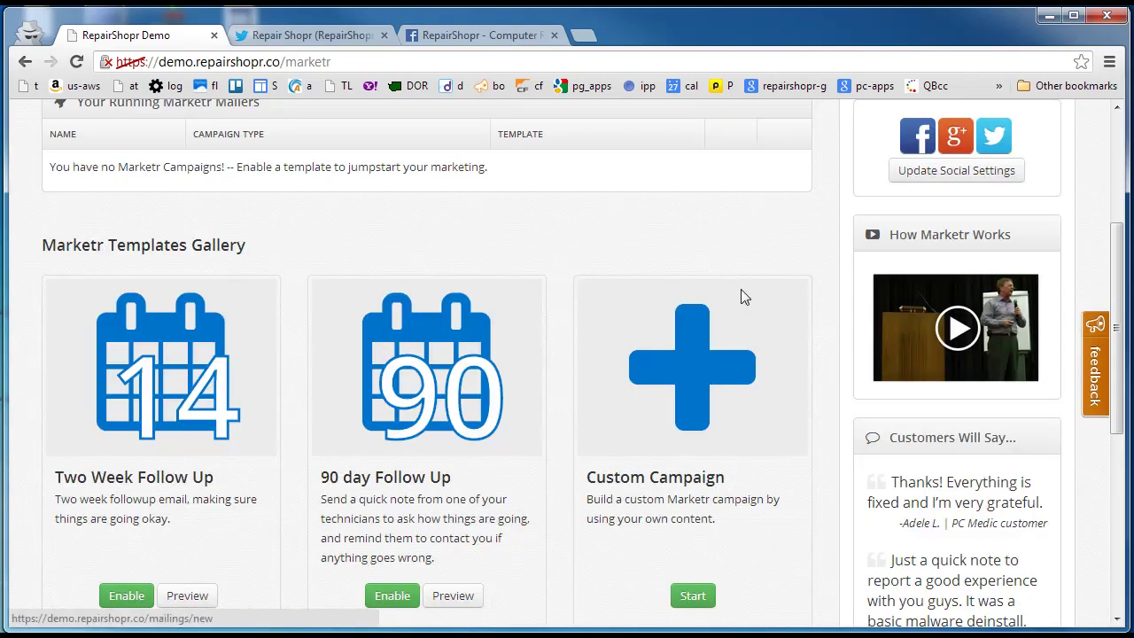
scroll(741, 289, "down", 1)
scroll(740, 292, "down", 1)
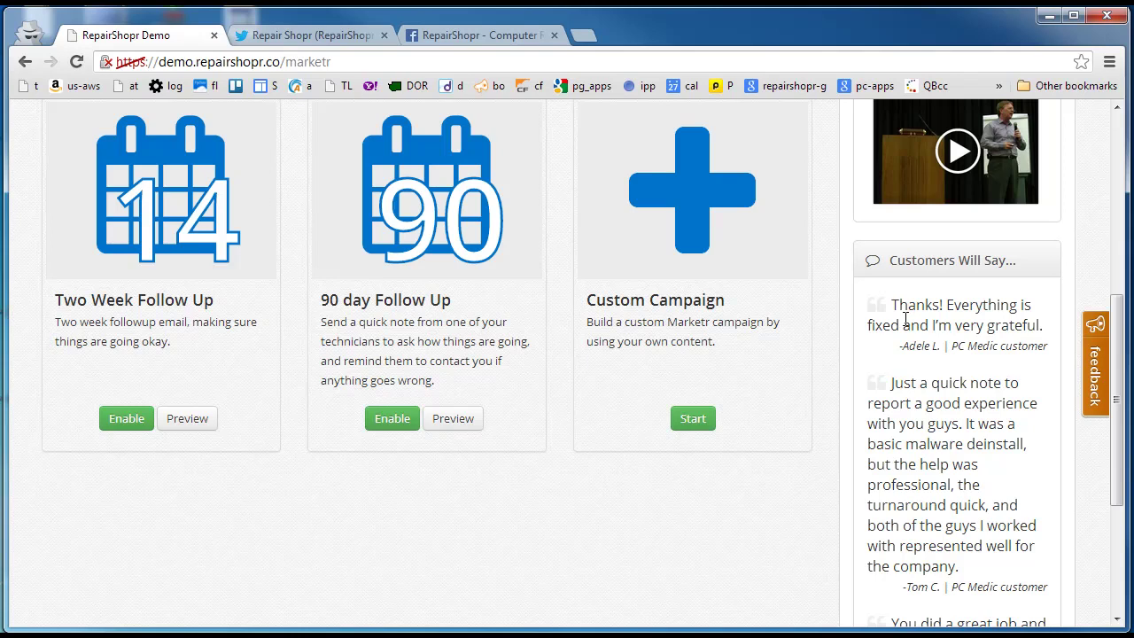
scroll(822, 331, "down", 1)
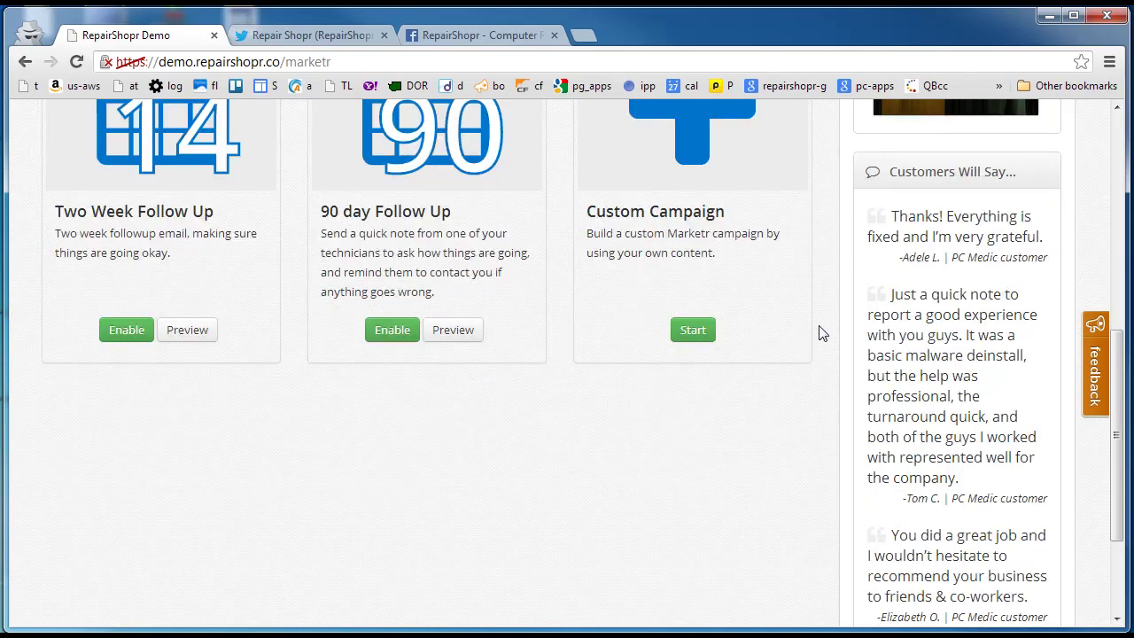
scroll(819, 331, "up", 4)
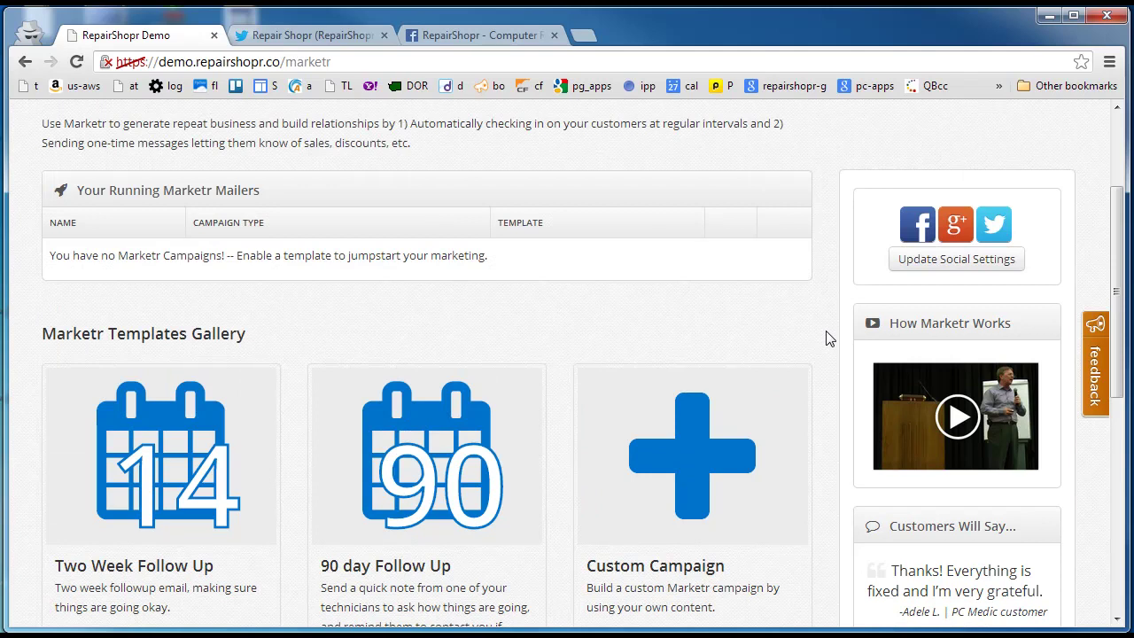
scroll(823, 336, "up", 1)
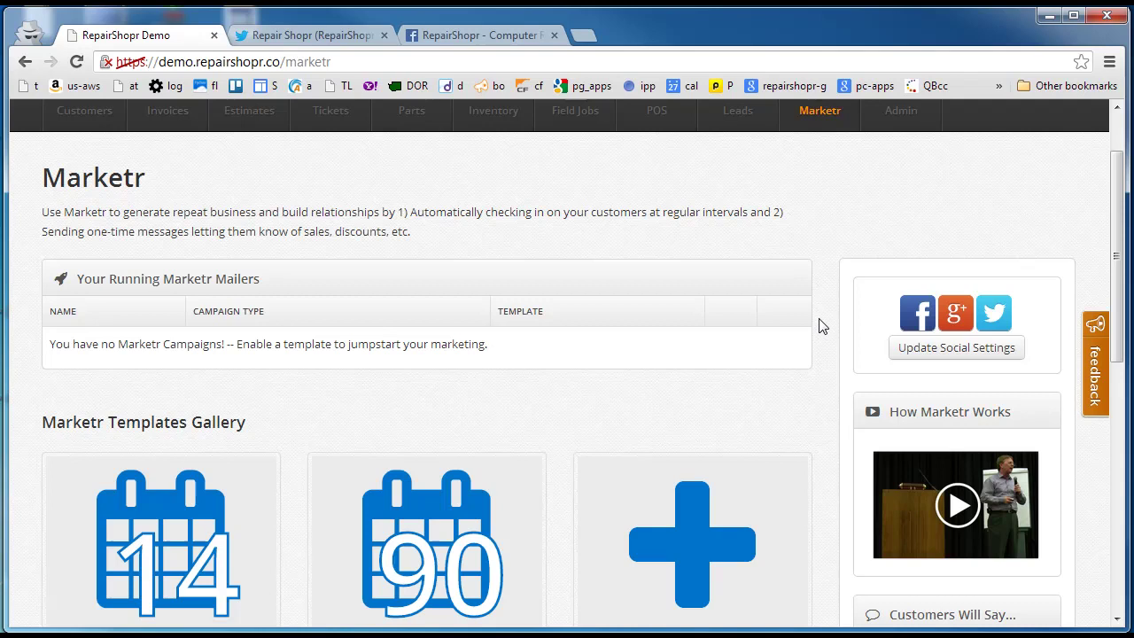
scroll(464, 314, "down", 2)
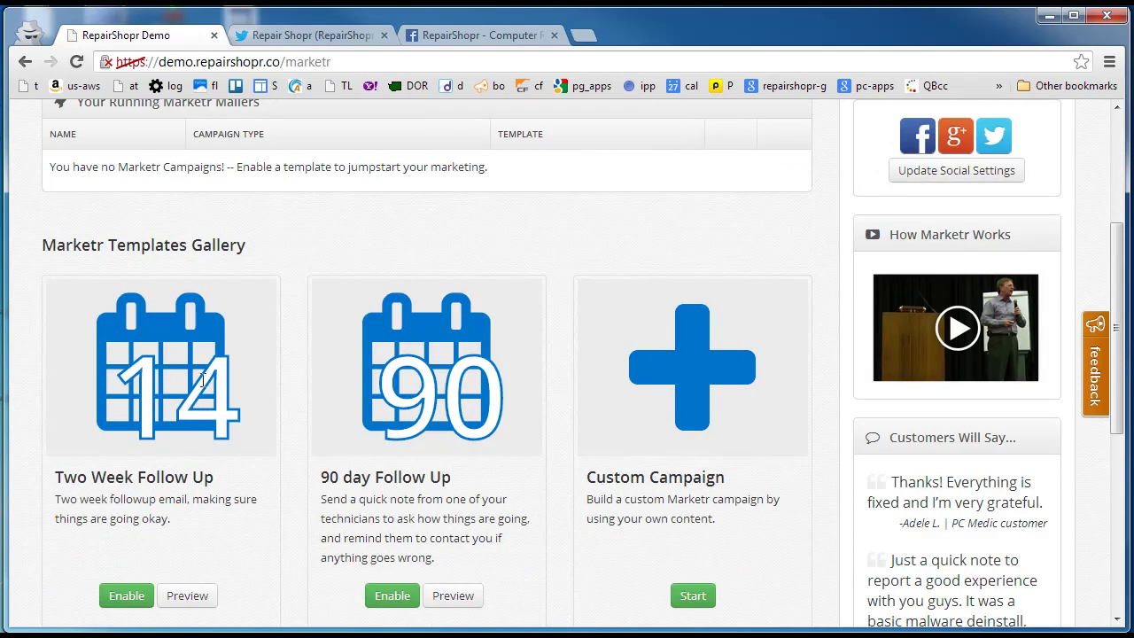
left_click(127, 595)
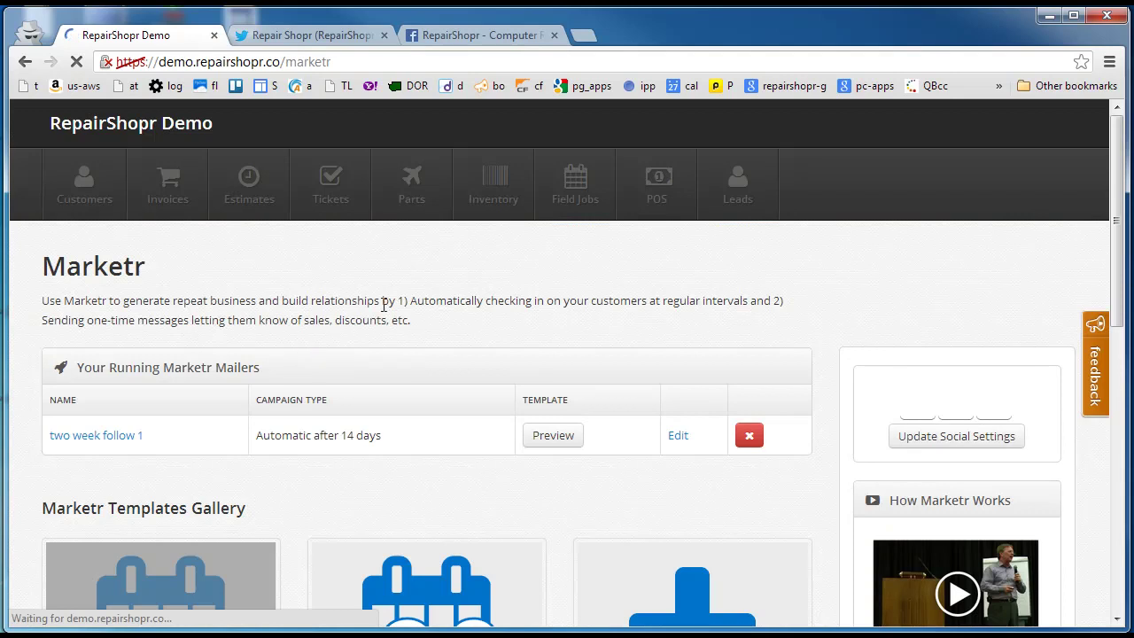
scroll(417, 306, "down", 1)
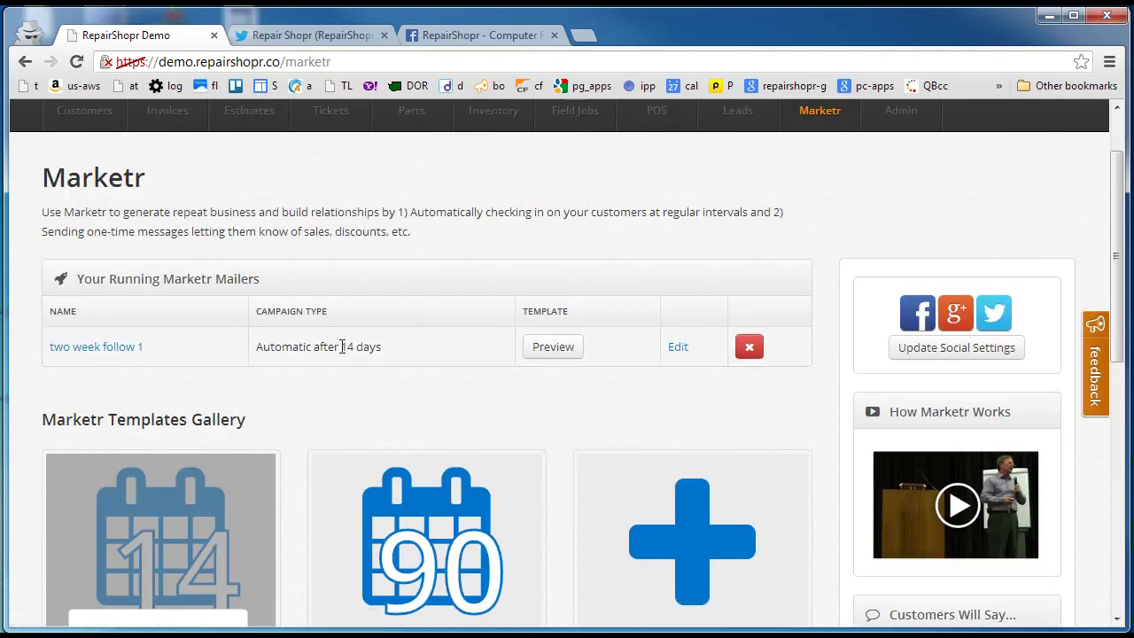
left_click(548, 347)
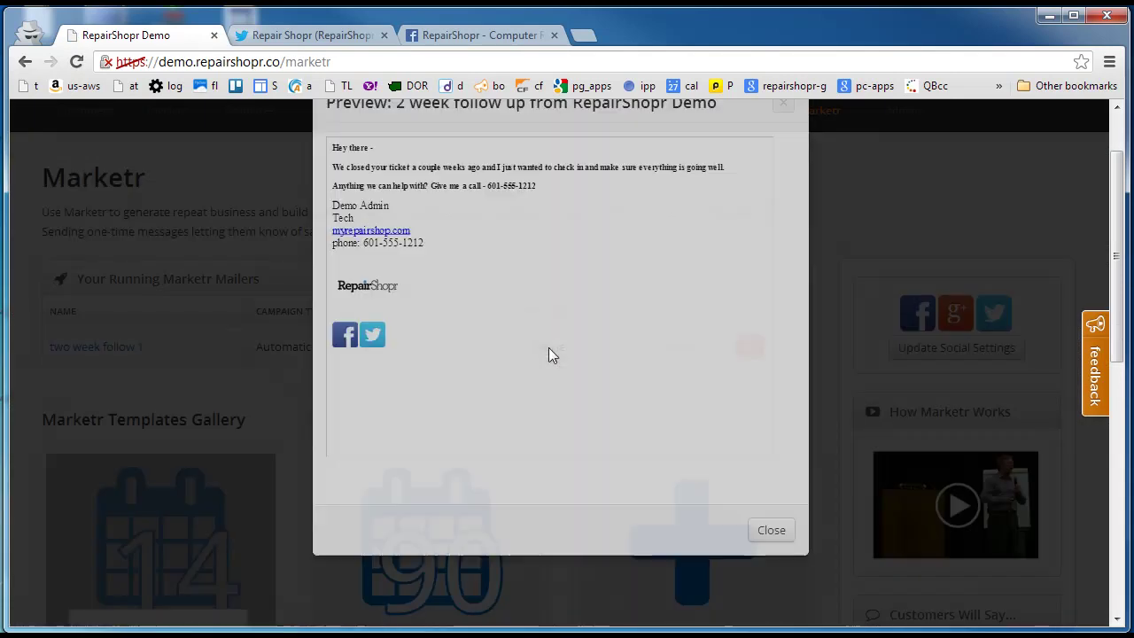
left_click(782, 596)
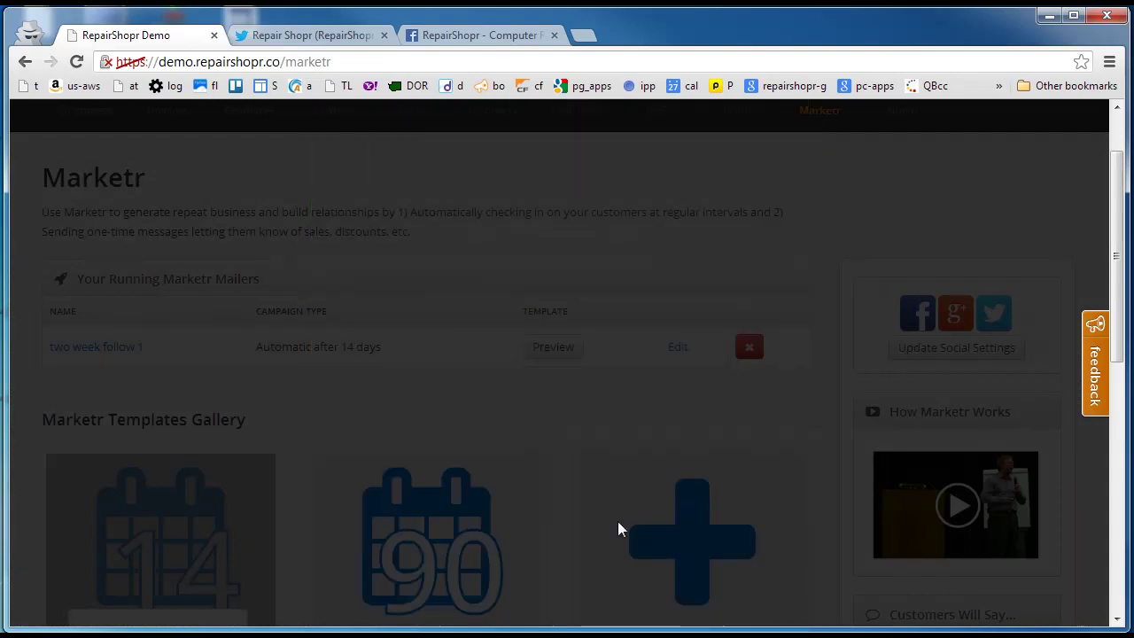
left_click(677, 348)
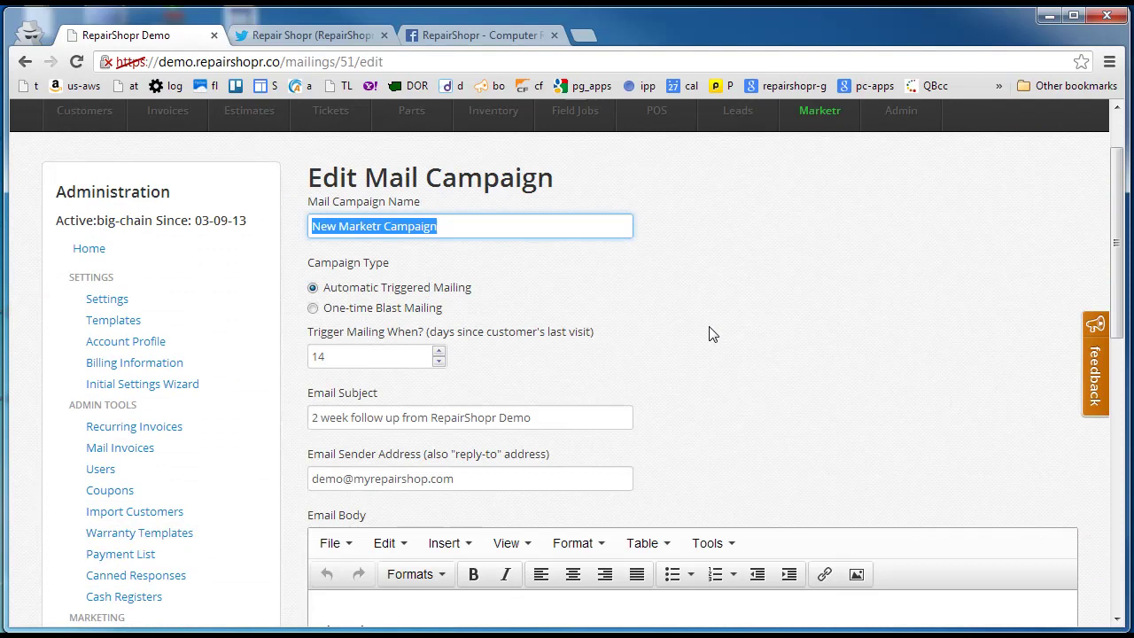
scroll(753, 345, "down", 2)
scroll(756, 343, "down", 2)
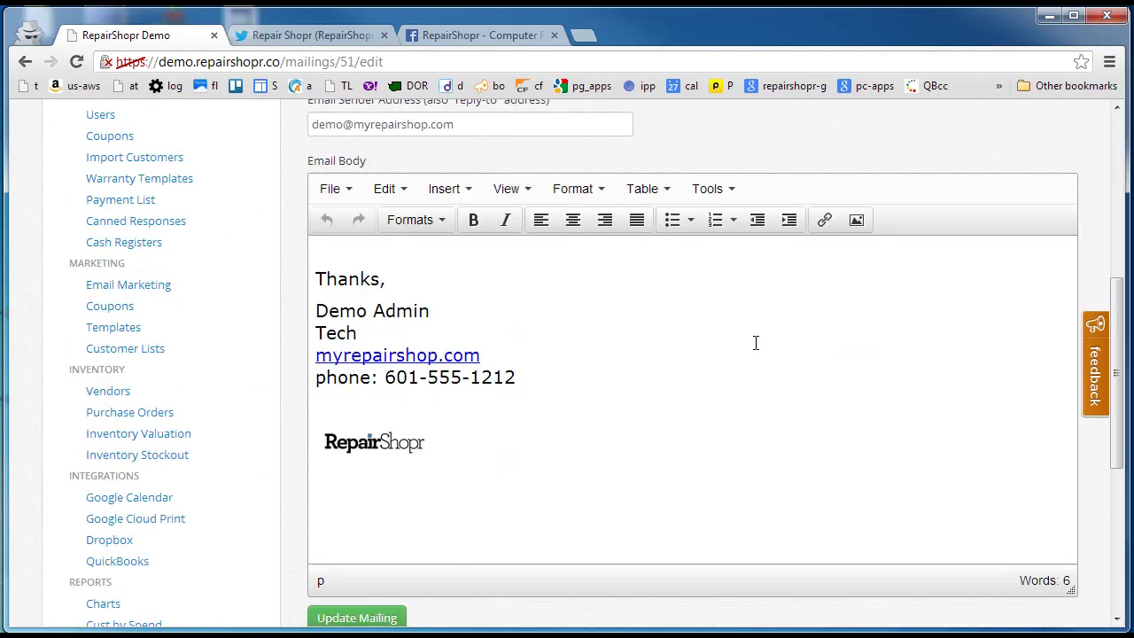
scroll(756, 343, "up", 5)
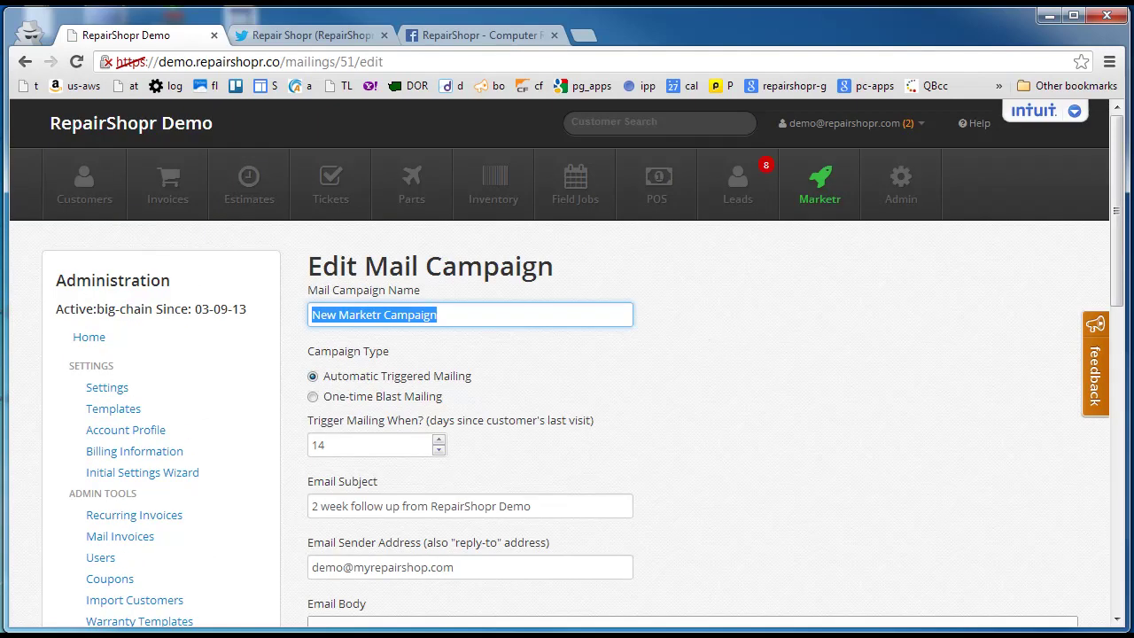
left_click(819, 188)
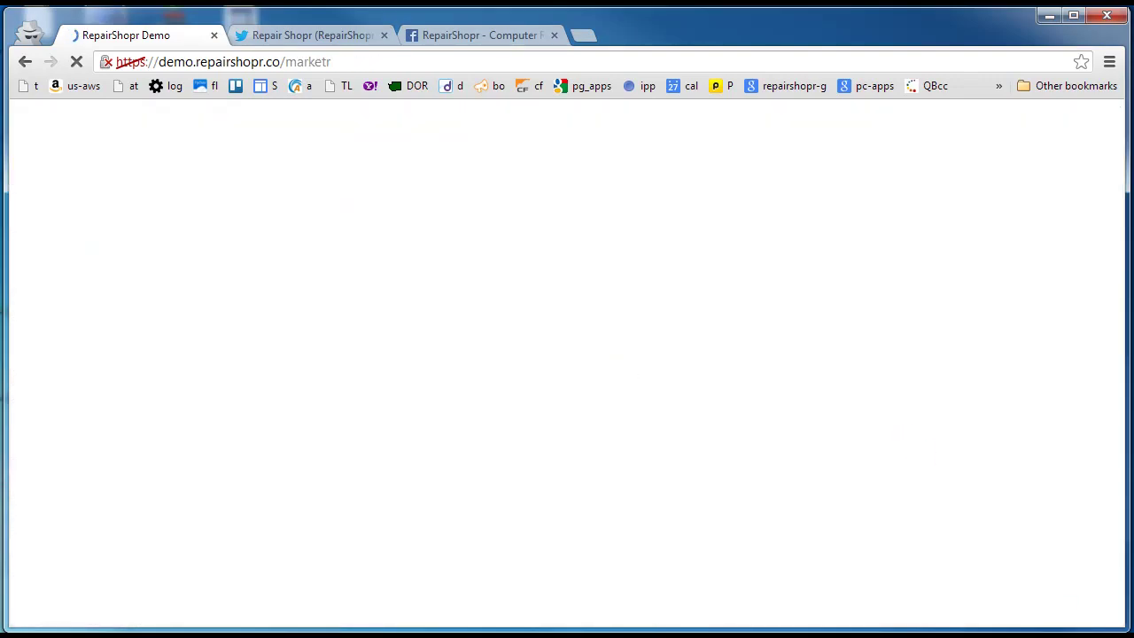
scroll(501, 332, "down", 2)
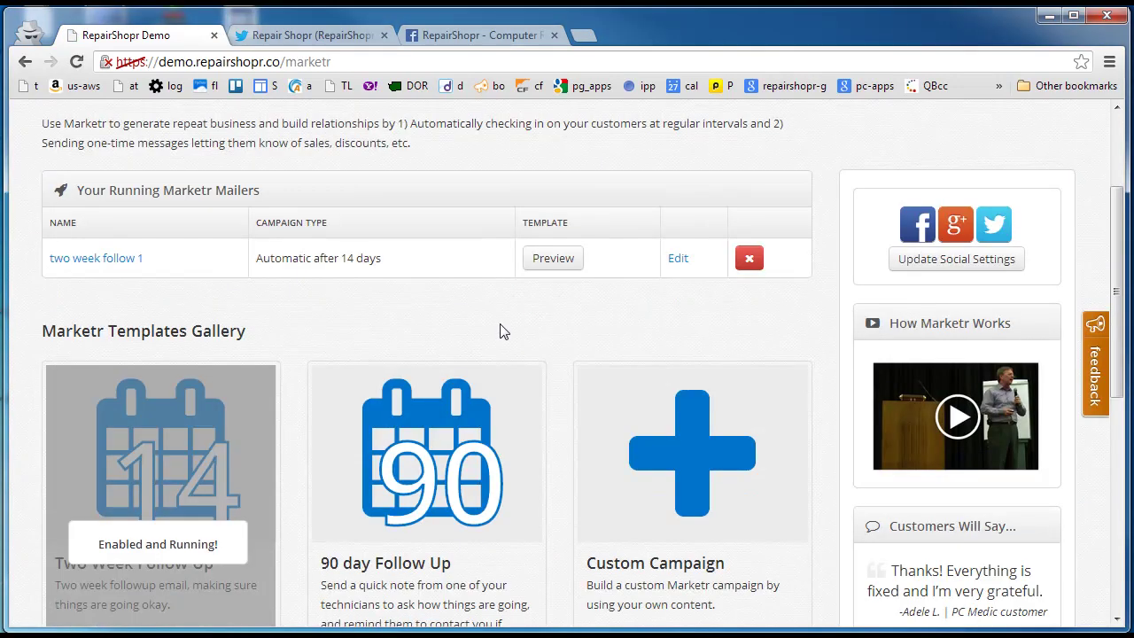
scroll(673, 456, "down", 1)
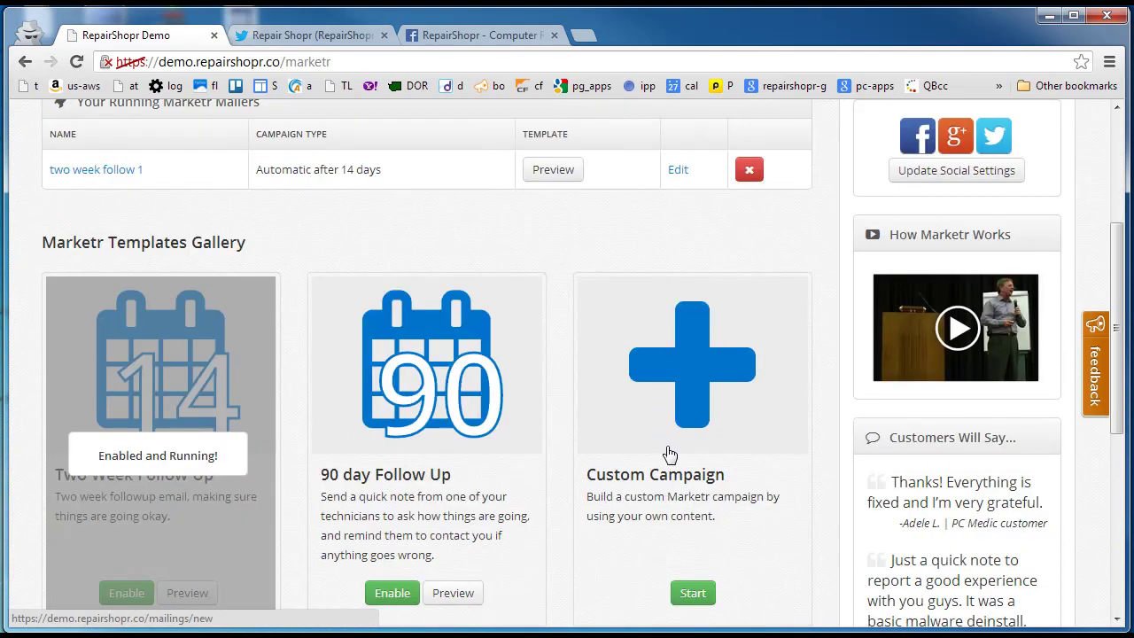
Start a Custom Campaign and name it 'one year'.
left_click(682, 379)
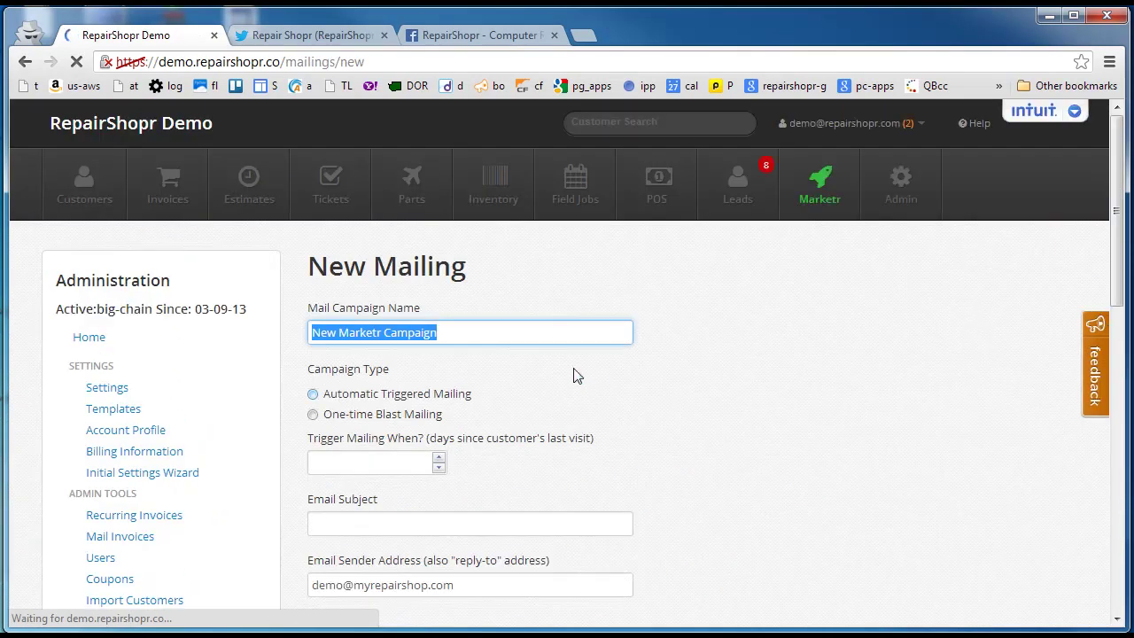
scroll(687, 338, "down", 2)
left_click_drag(461, 153, 282, 147)
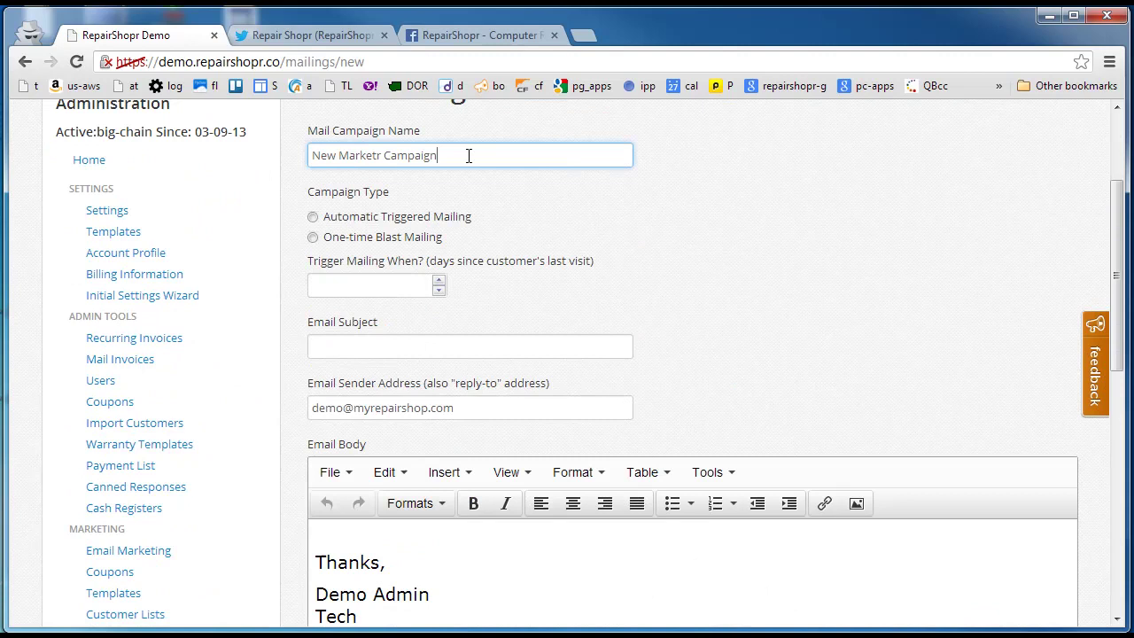
type("on year")
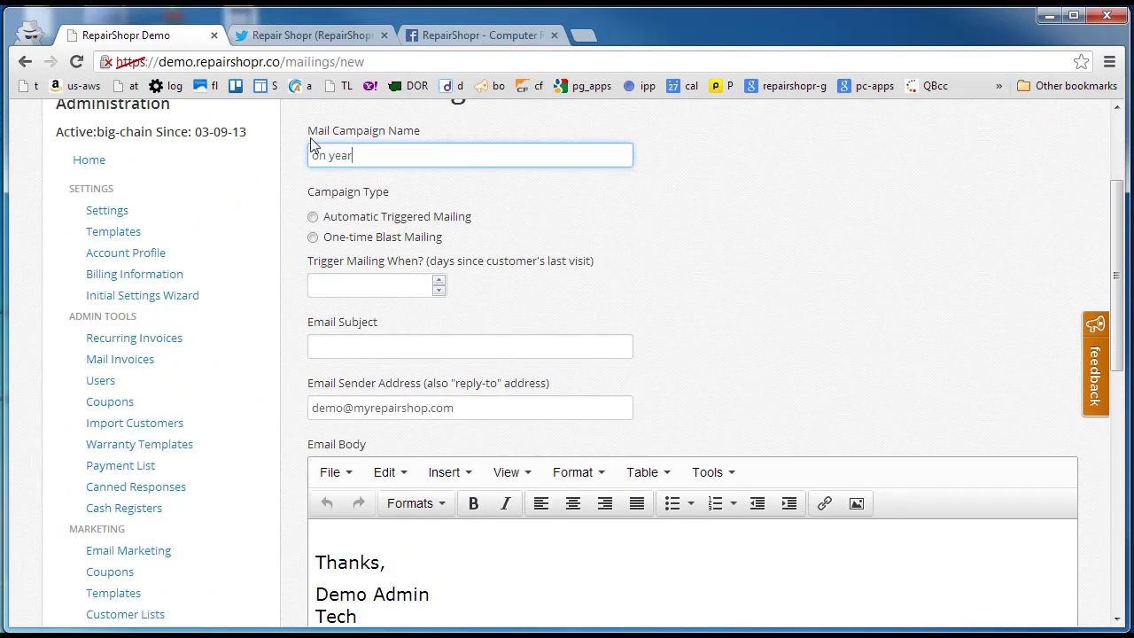
left_click(325, 155)
type("e")
Make it an Automatic Triggered Mailing after 365 days and create the mailing.
scroll(755, 424, "down", 1)
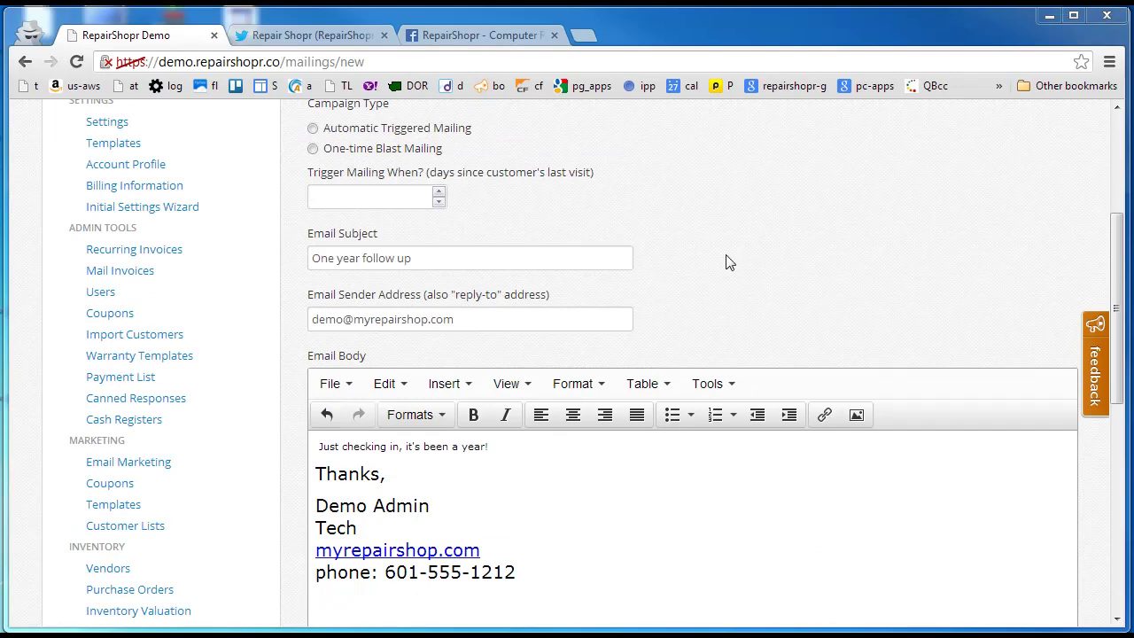
scroll(728, 261, "up", 1)
scroll(728, 261, "up", 1)
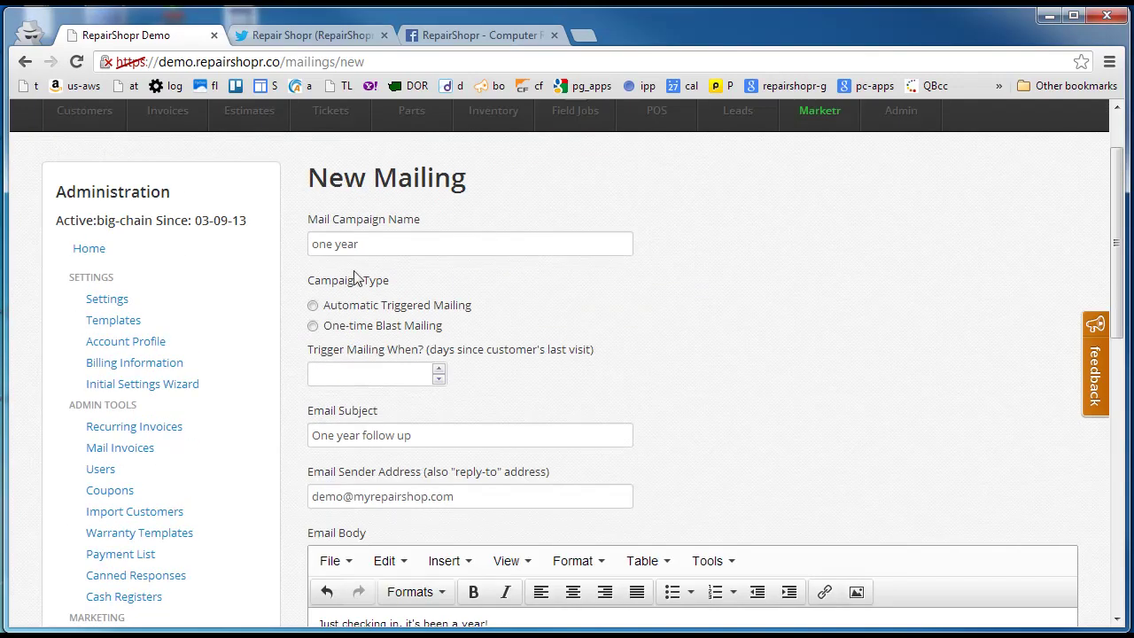
left_click(313, 326)
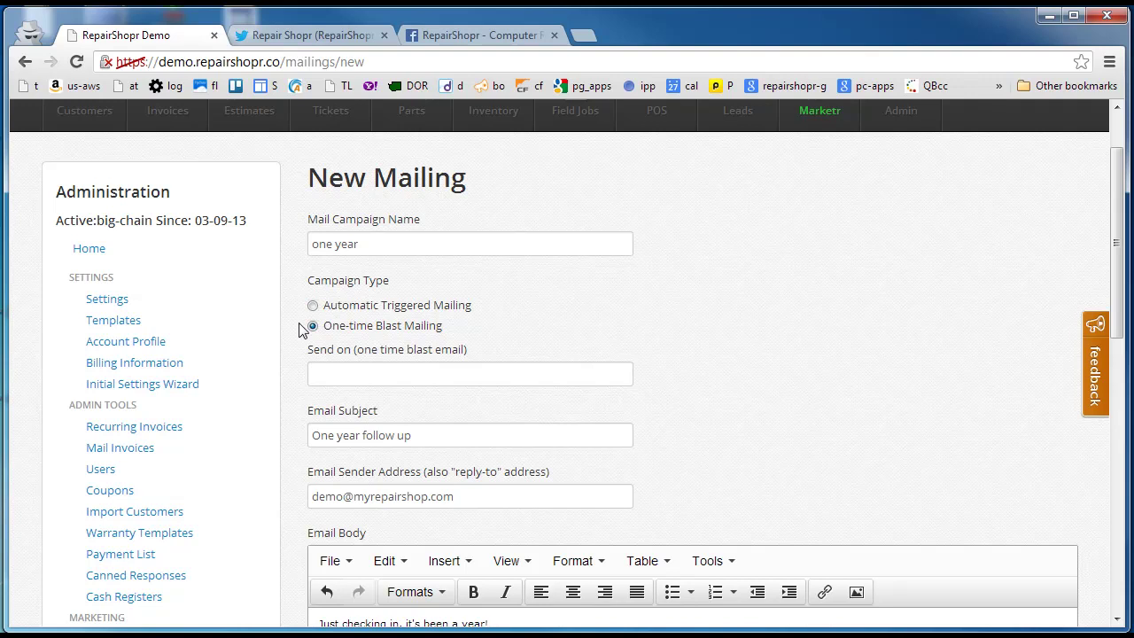
left_click(314, 306)
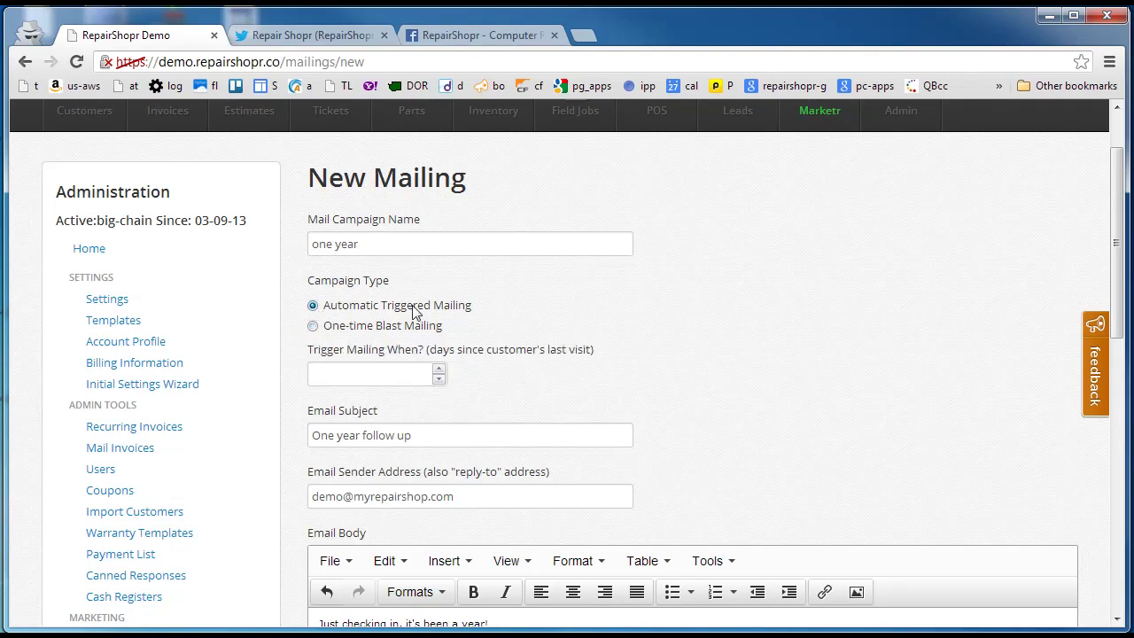
left_click(355, 378)
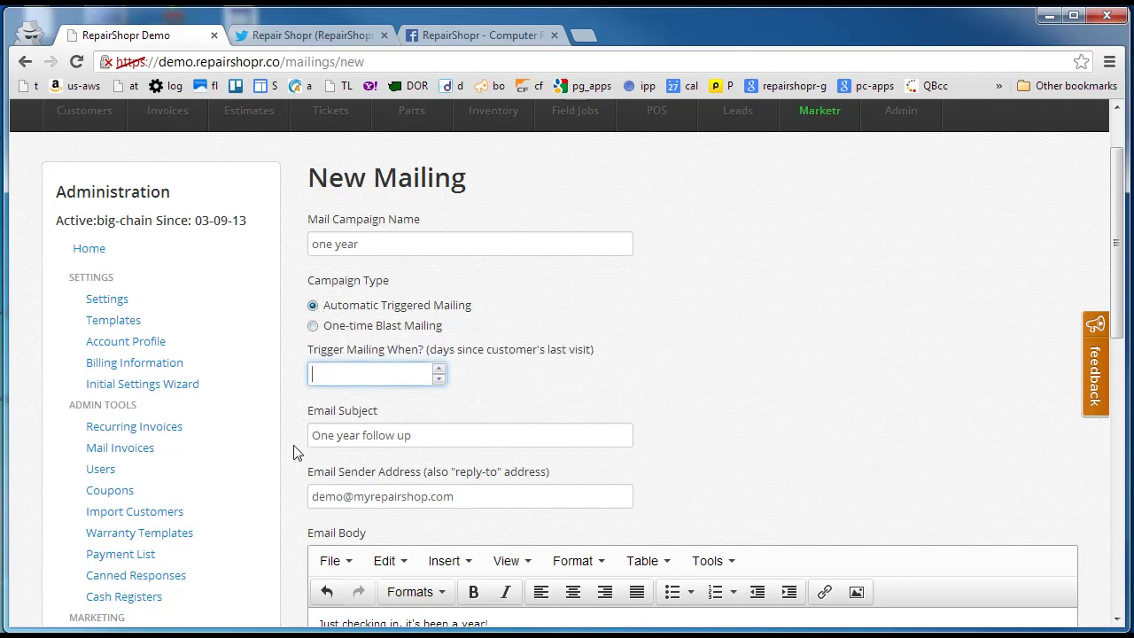
type("365")
left_click(691, 382)
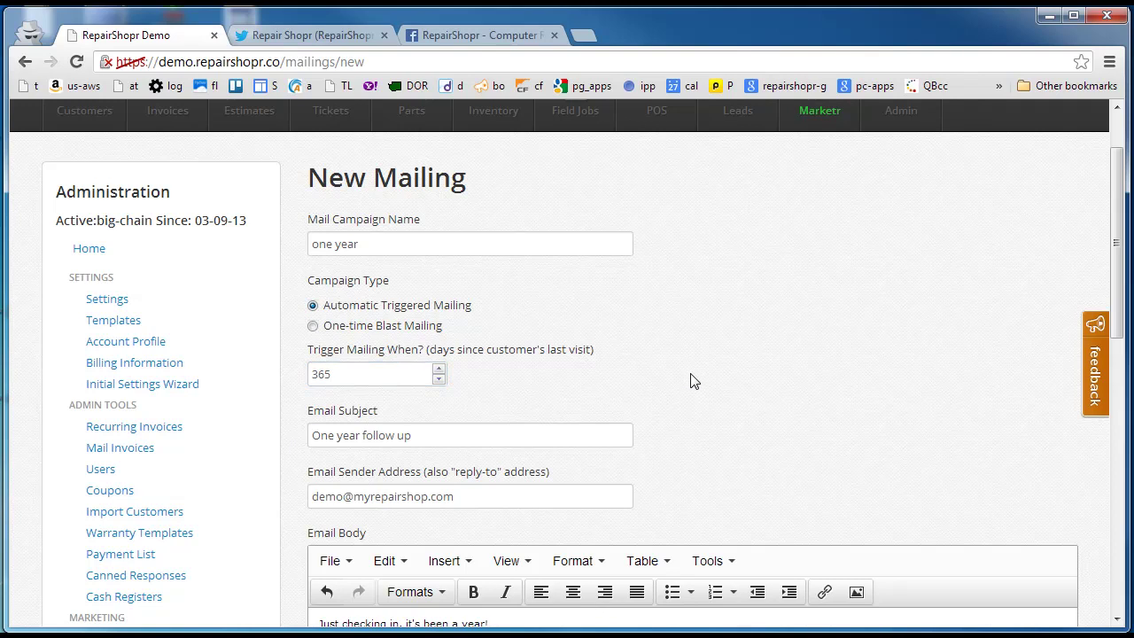
scroll(691, 382, "down", 2)
scroll(656, 397, "down", 3)
left_click(381, 549)
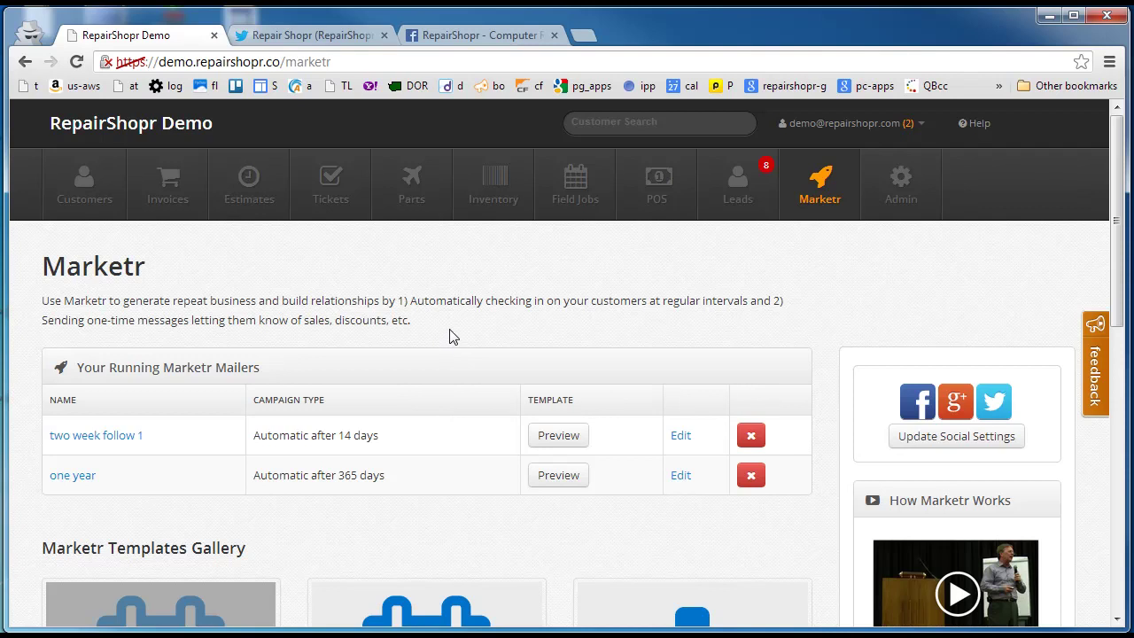
scroll(450, 336, "down", 1)
scroll(450, 336, "down", 1)
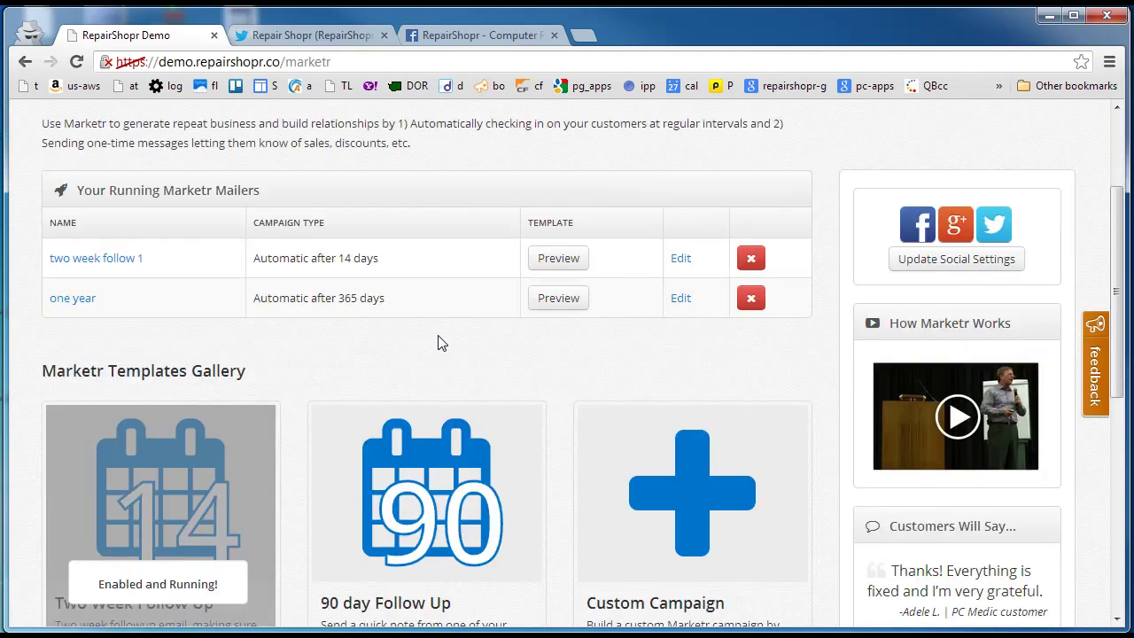
scroll(441, 342, "down", 1)
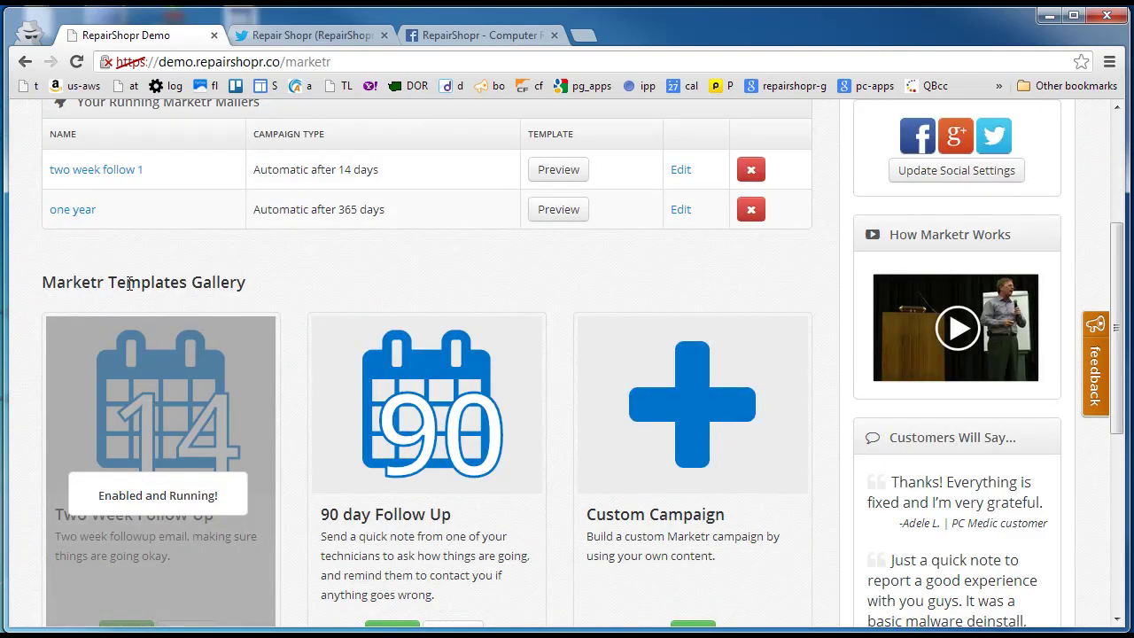
left_click_drag(129, 282, 321, 319)
left_click(405, 299)
scroll(469, 265, "up", 1)
scroll(470, 271, "up", 1)
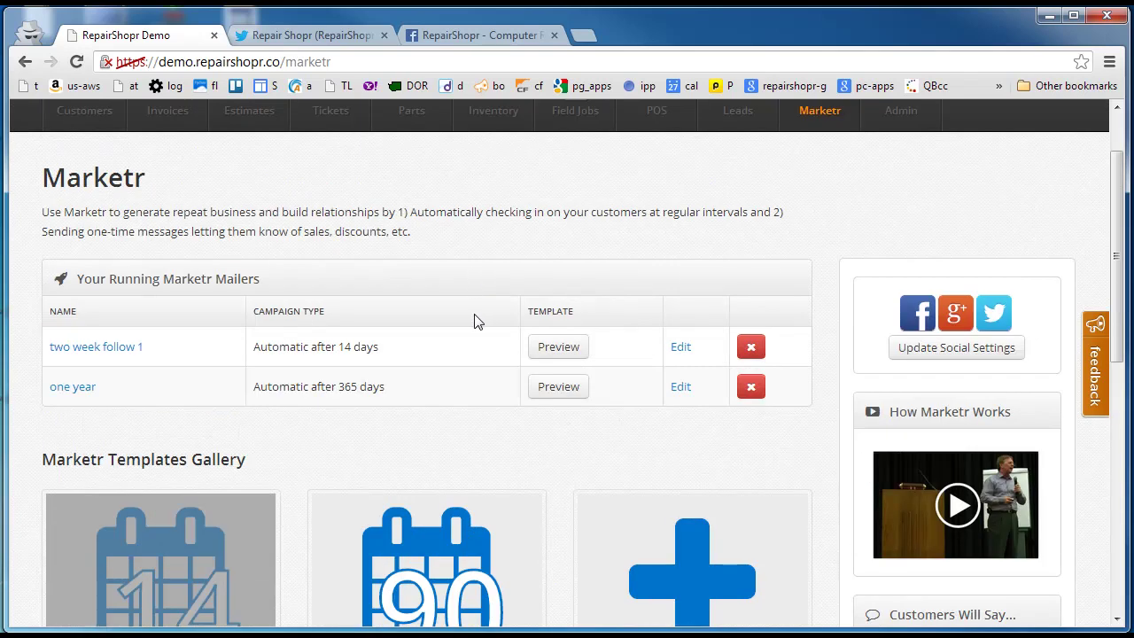
scroll(475, 319, "up", 1)
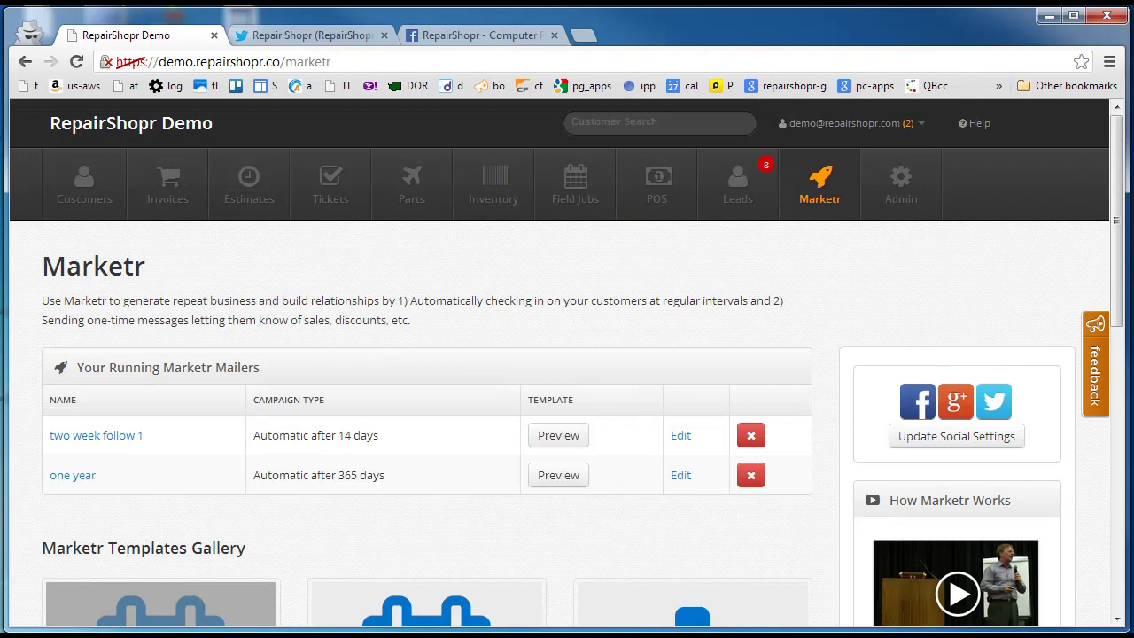